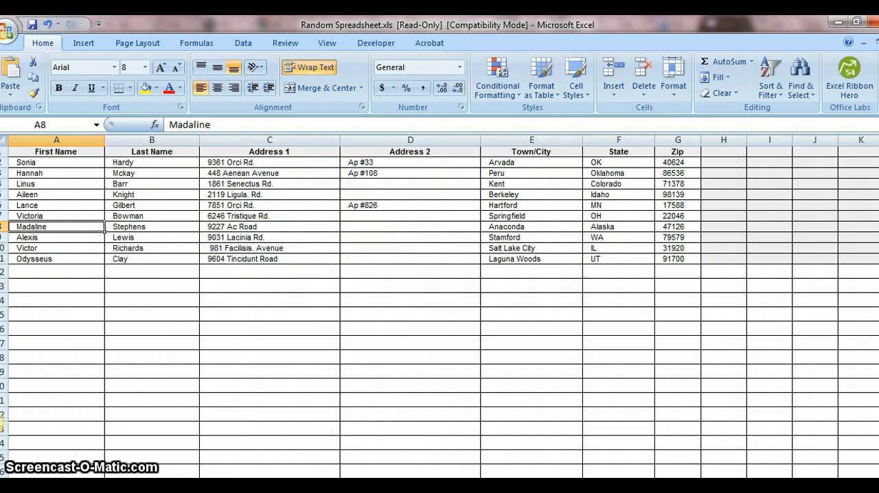
Step: Switch to Merge Form Letter.doc in Word and insert the date in the "July 26, 2011" format above the letter body, followed by a new line
click(0, 424)
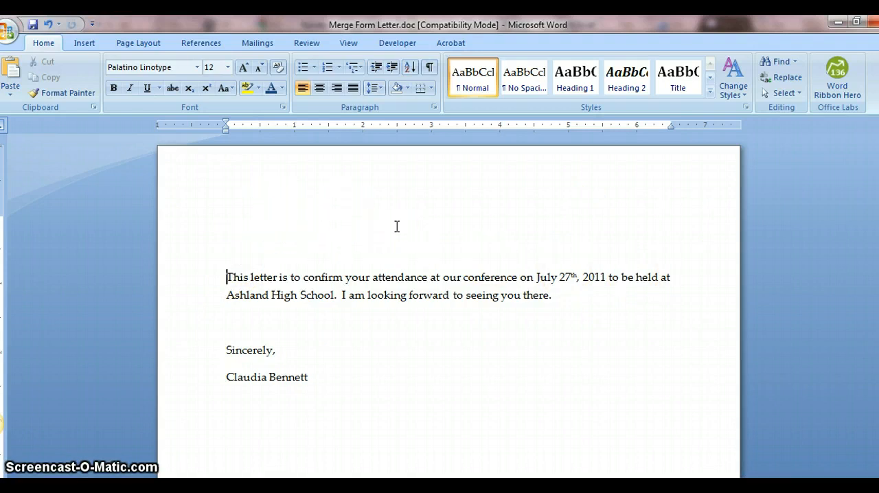
click(85, 44)
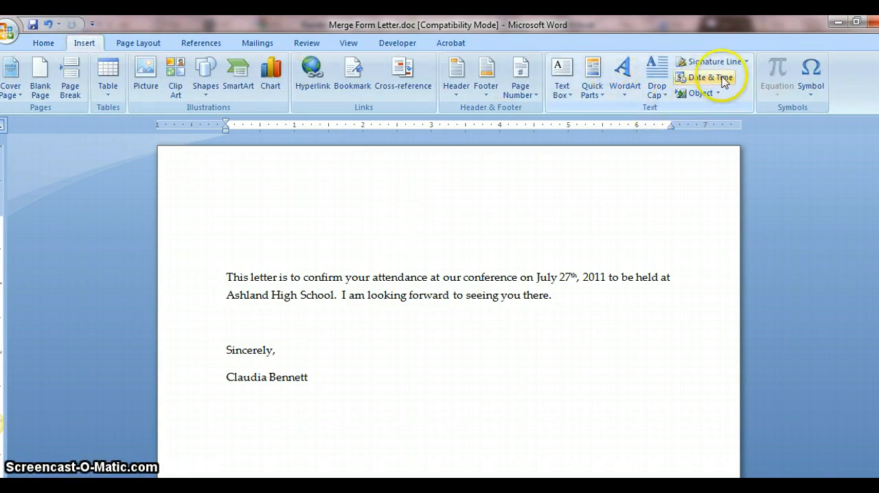
click(224, 206)
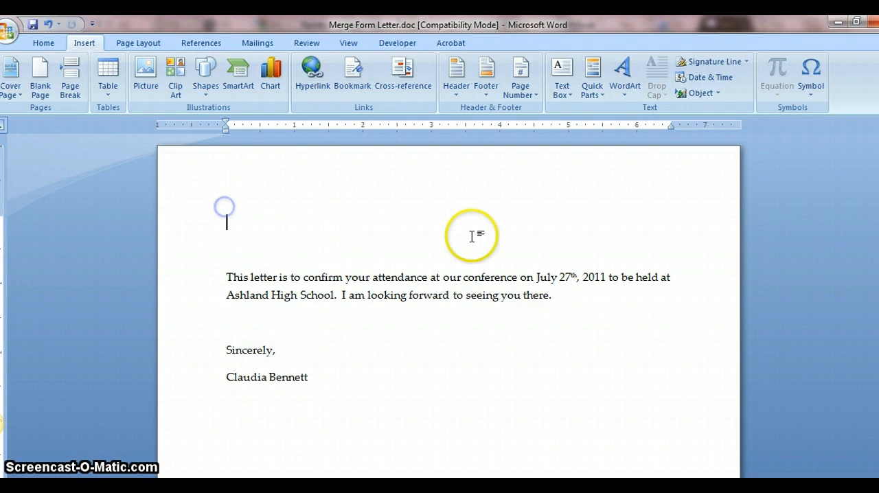
click(727, 79)
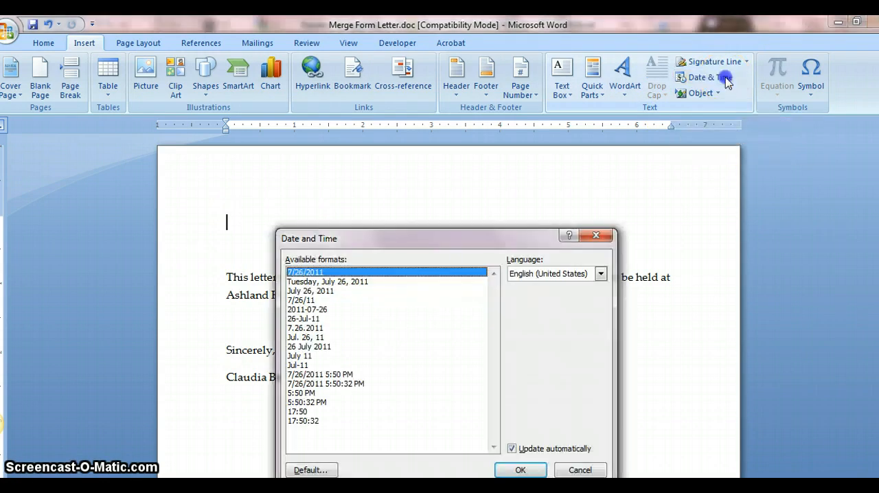
click(312, 291)
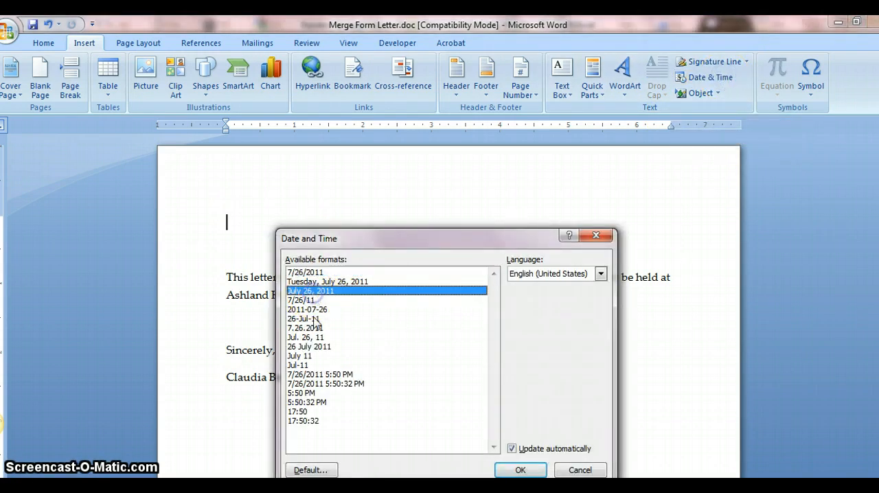
click(519, 470)
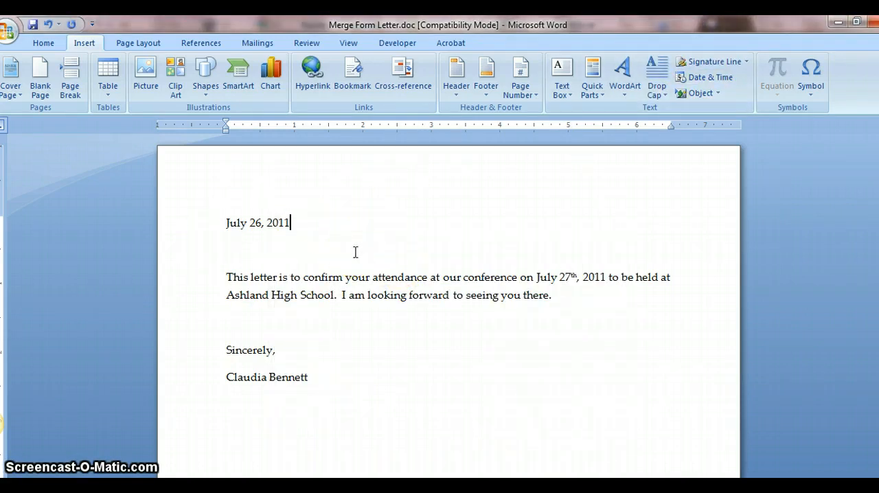
key(Return)
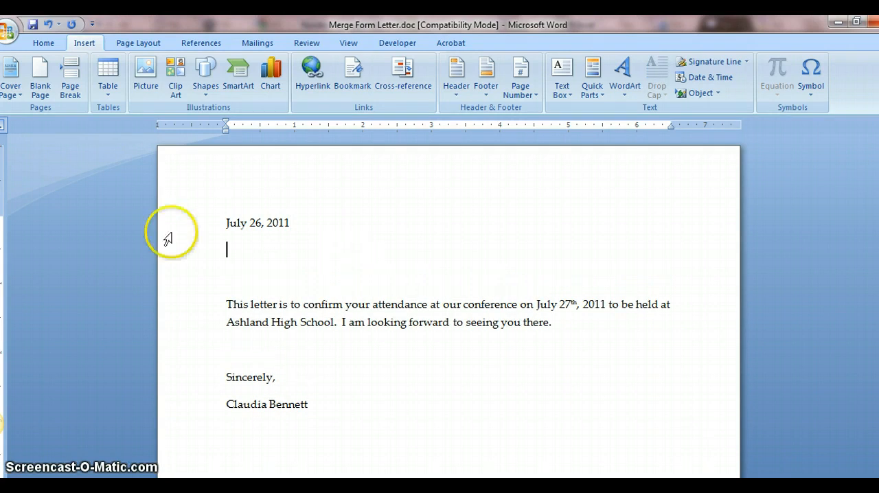
Step: Use the 'randomdata 1 $' table of Random Spreadsheet.xls from My Dropbox's Training folder as the existing recipient list, and review its recipients
click(258, 43)
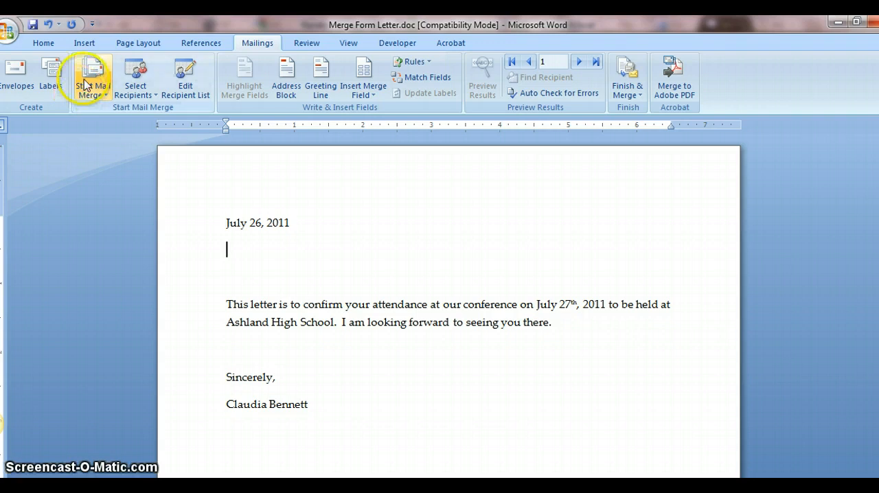
click(135, 83)
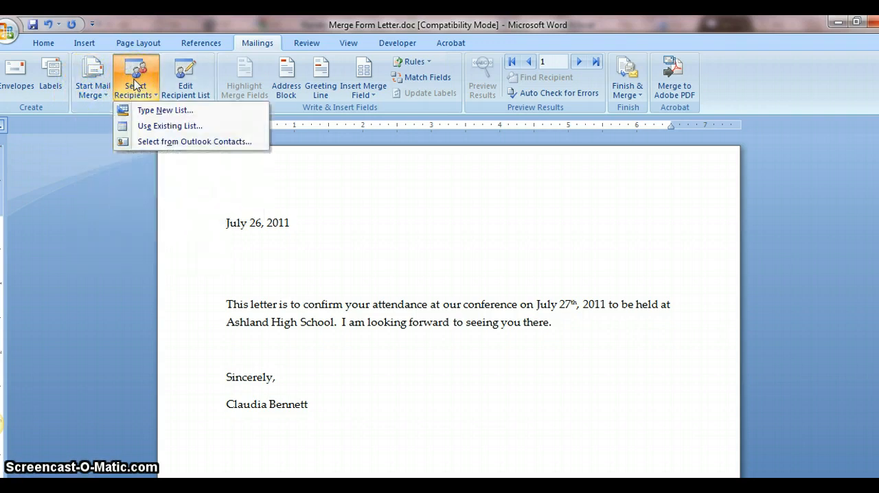
click(172, 126)
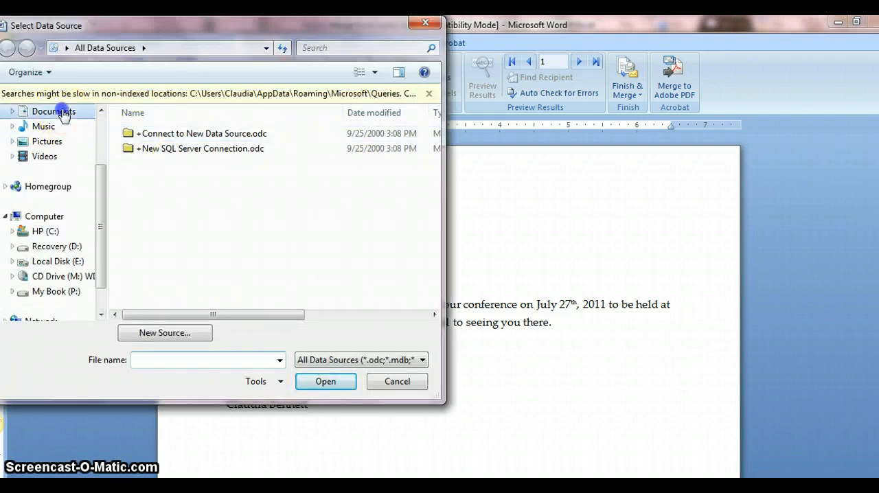
click(60, 112)
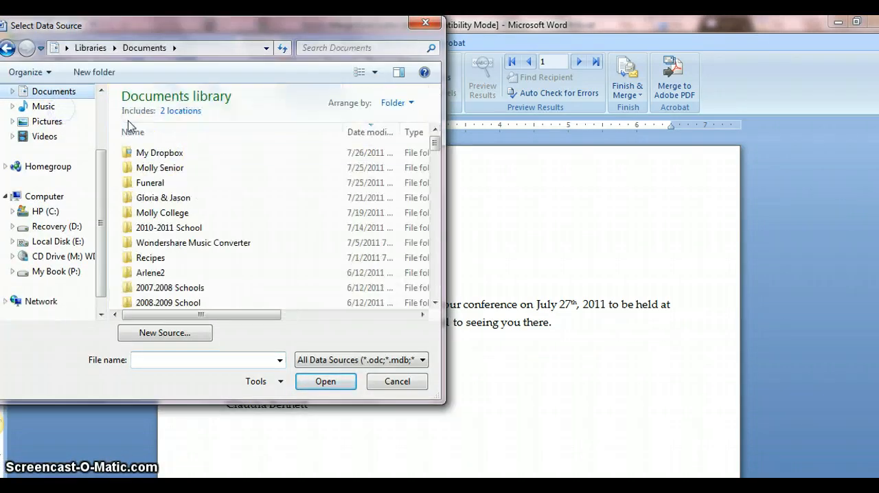
double_click(157, 149)
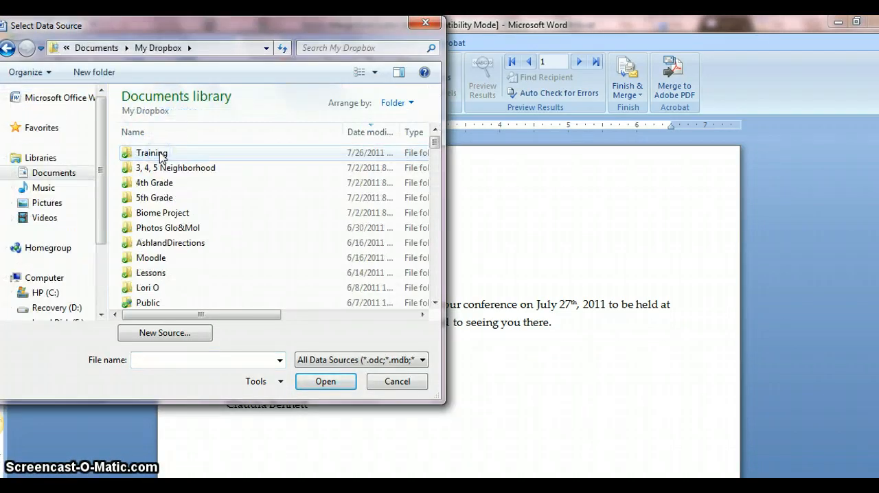
double_click(160, 154)
click(169, 183)
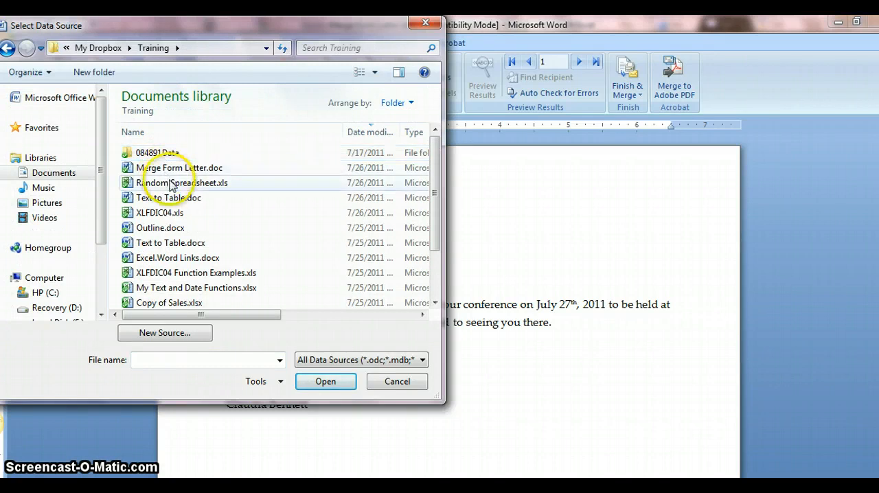
click(343, 382)
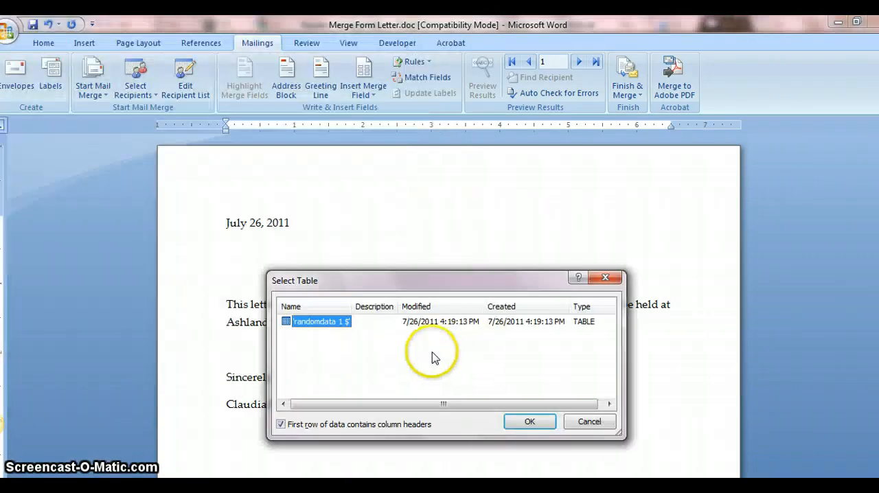
click(517, 419)
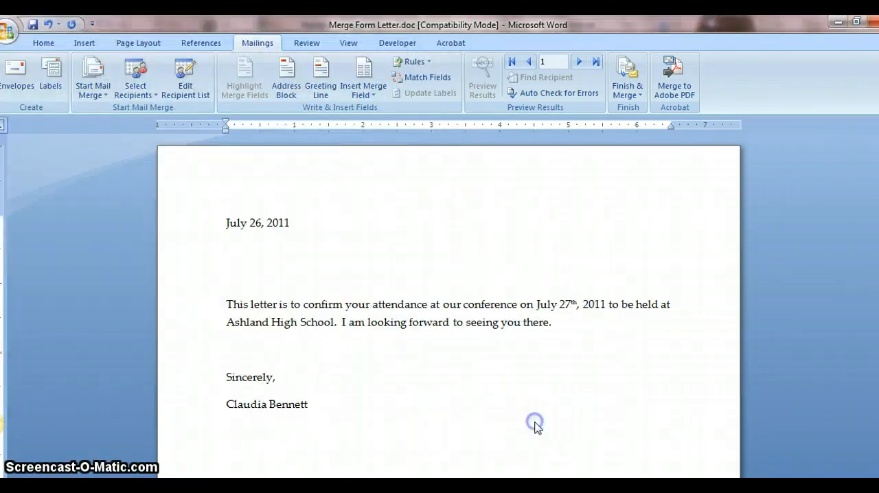
click(184, 82)
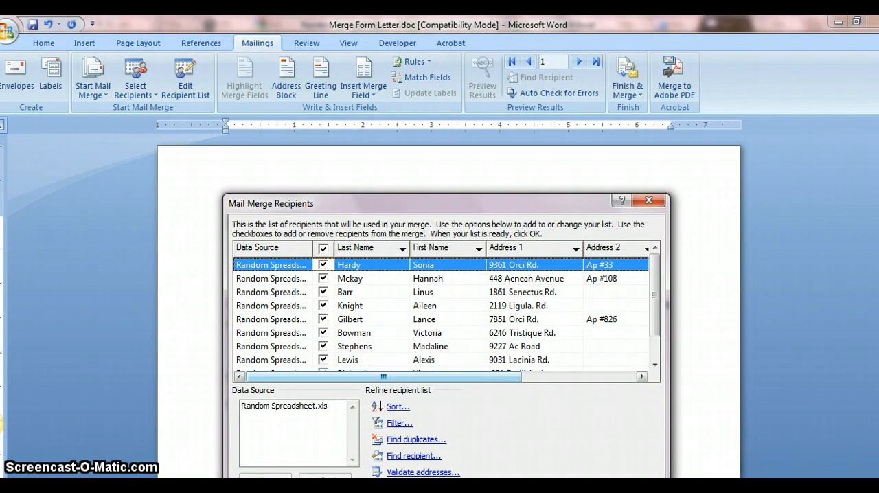
click(633, 492)
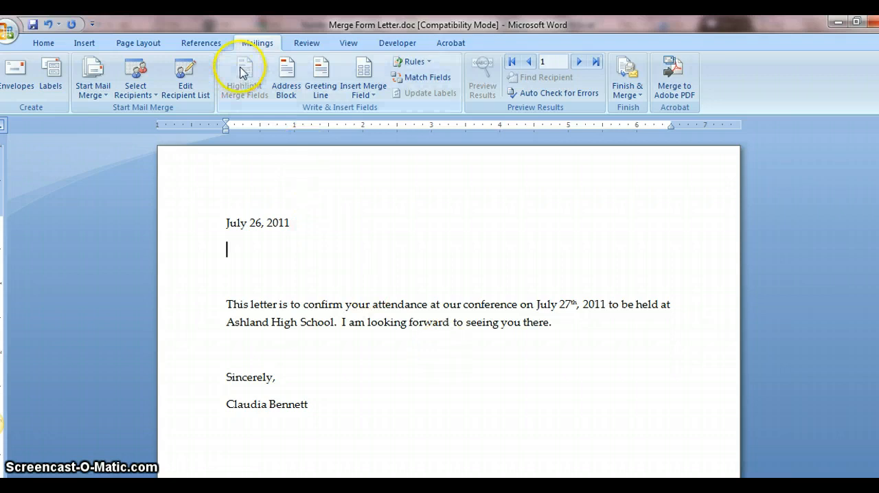
Step: Insert an address block below the date, matching the City field to the Town/City column
click(284, 66)
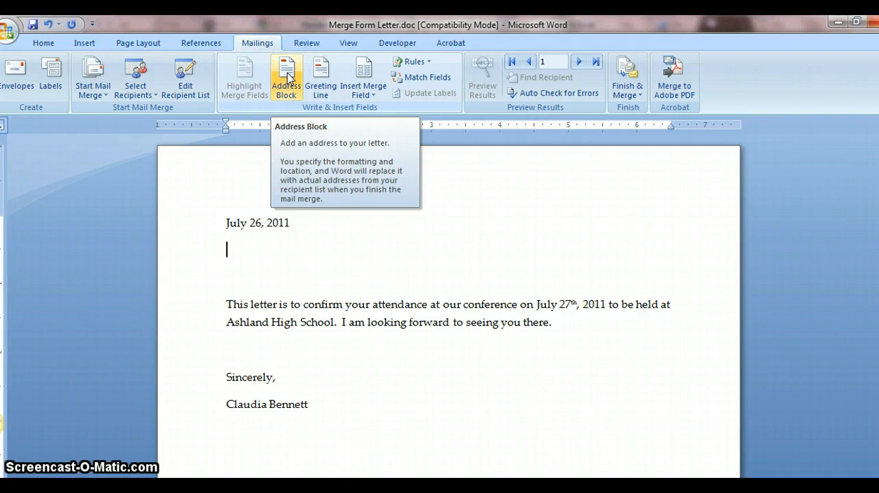
click(292, 73)
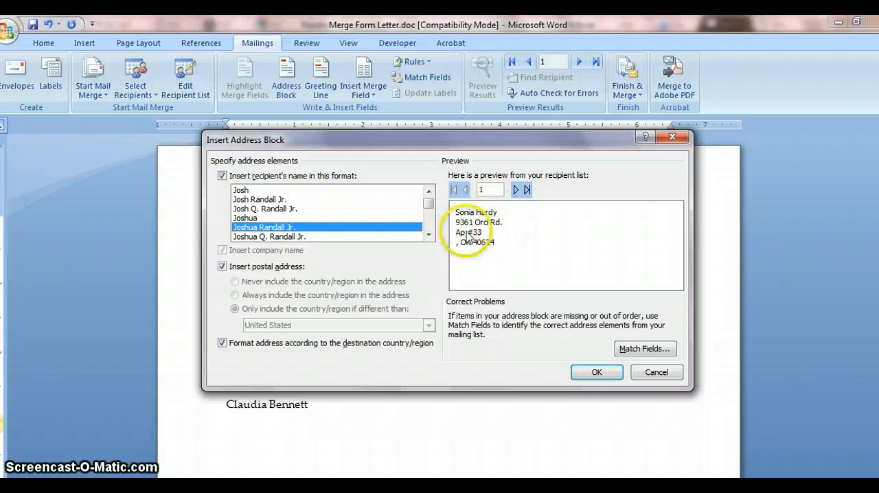
click(646, 350)
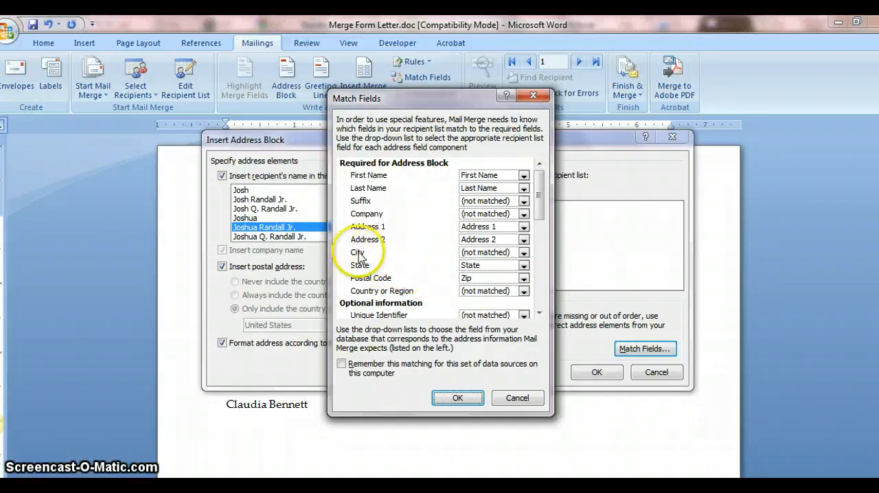
click(525, 254)
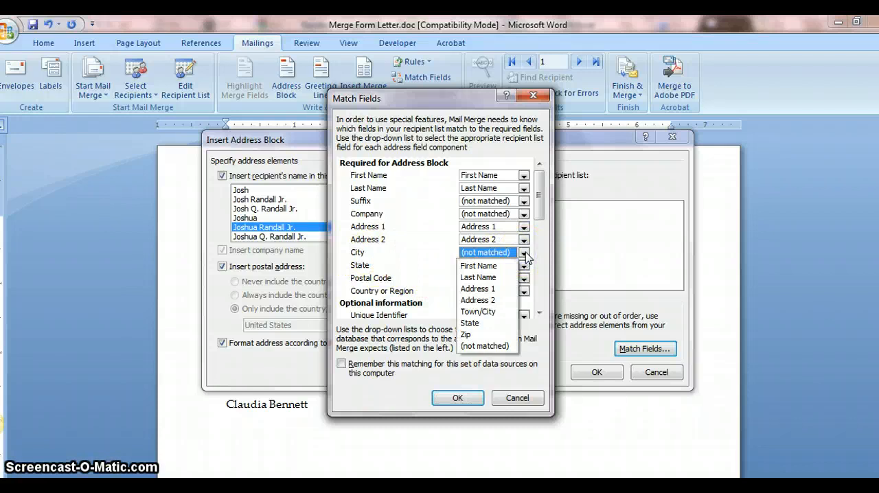
click(483, 311)
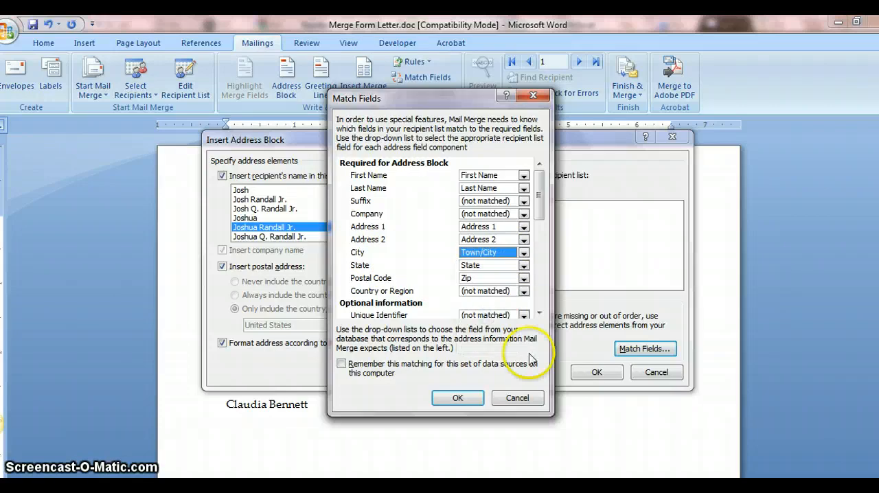
click(453, 398)
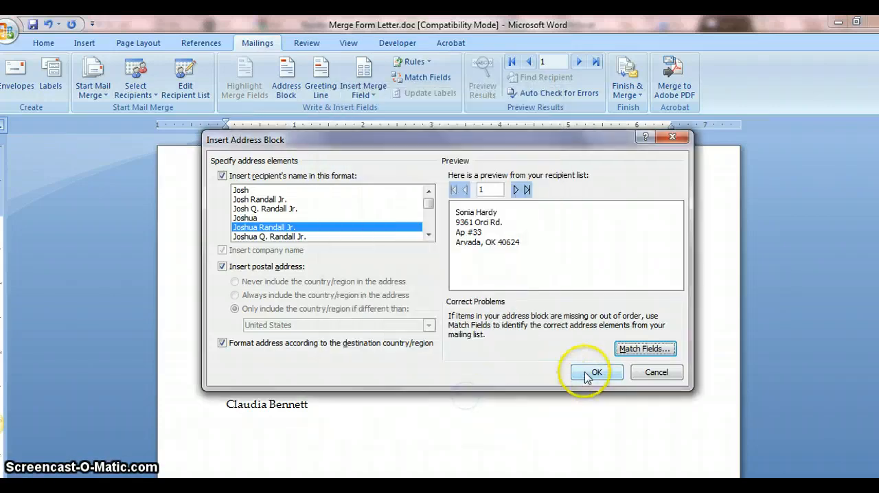
click(597, 373)
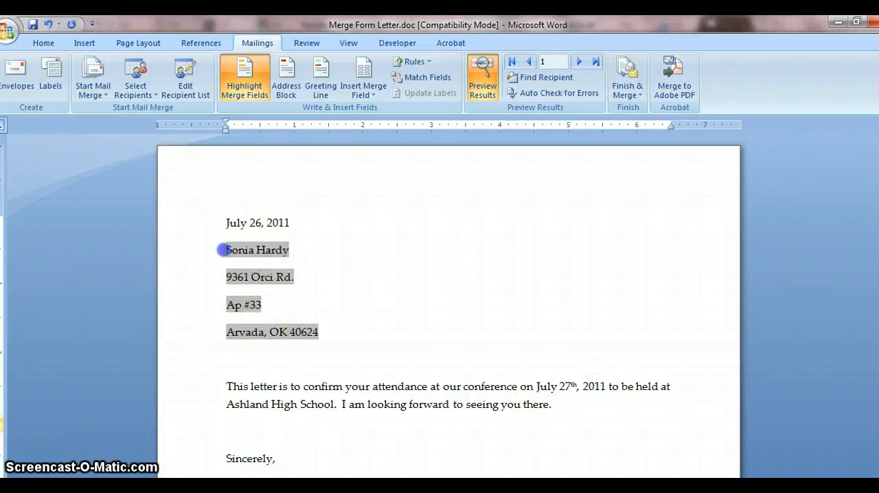
Step: Set the paragraph spacing after each line of the address block to 1 pt
drag(222, 250, 337, 331)
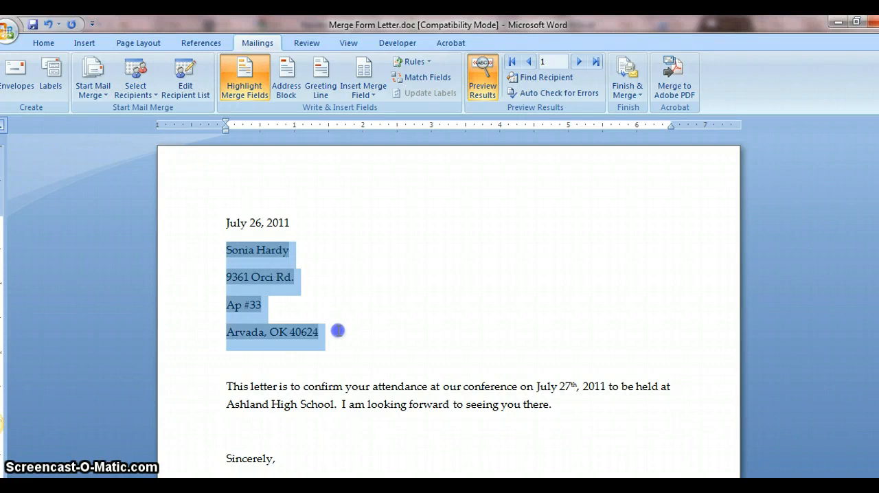
right_click(254, 265)
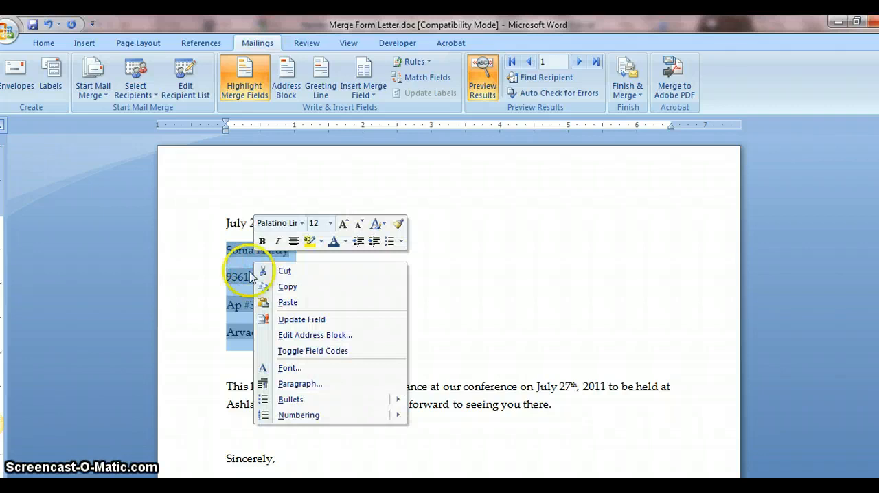
click(294, 384)
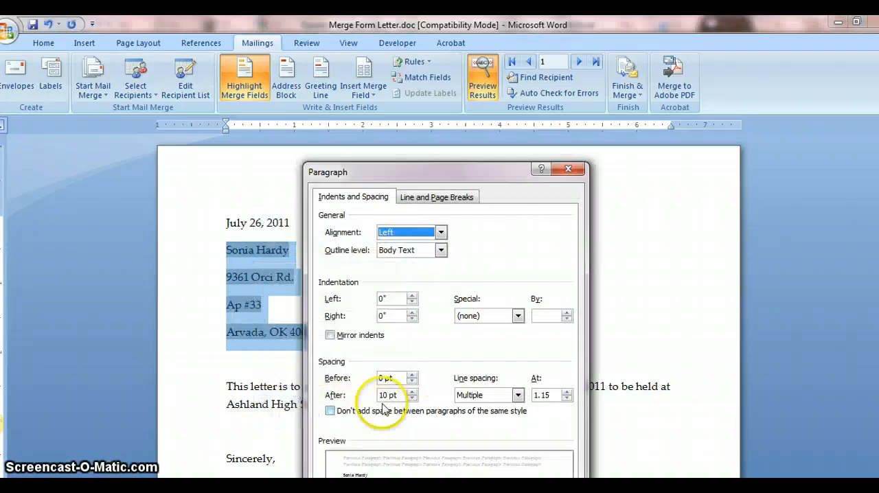
drag(402, 396, 369, 395)
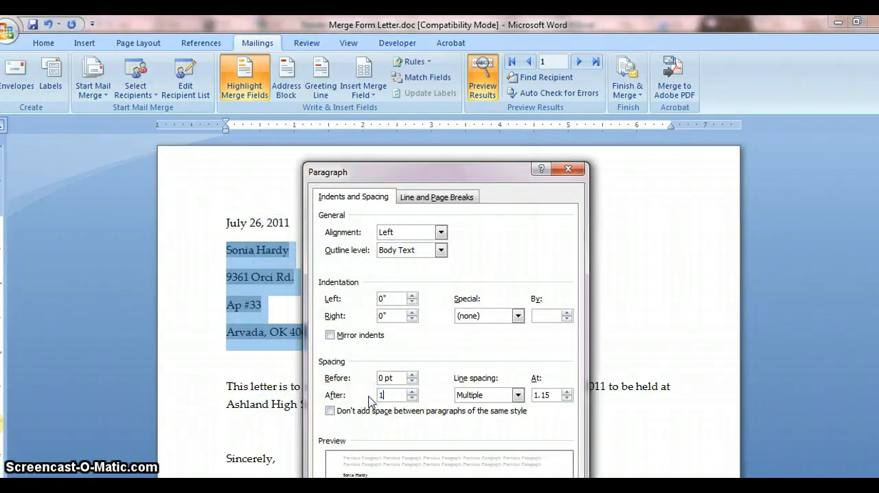
text(1)
key(Return)
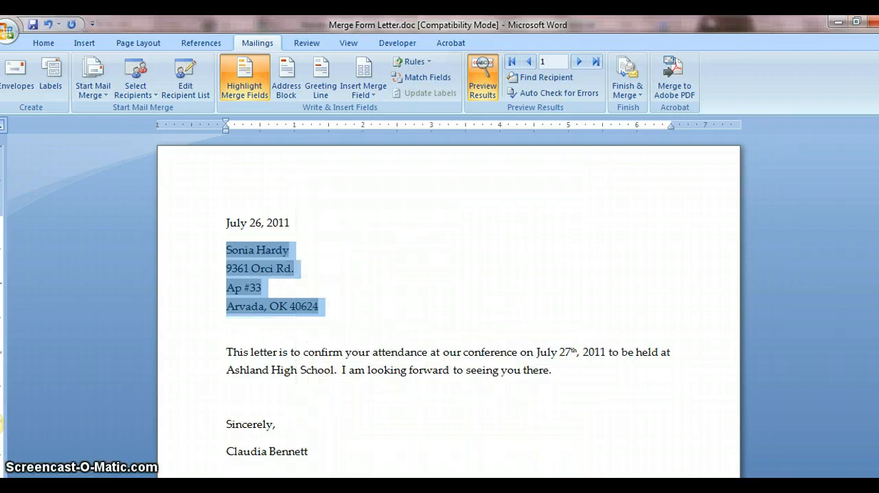
Step: Add two new lines below the address block and insert a greeting line using "Dear", the recipient's first name only and a comma
click(351, 307)
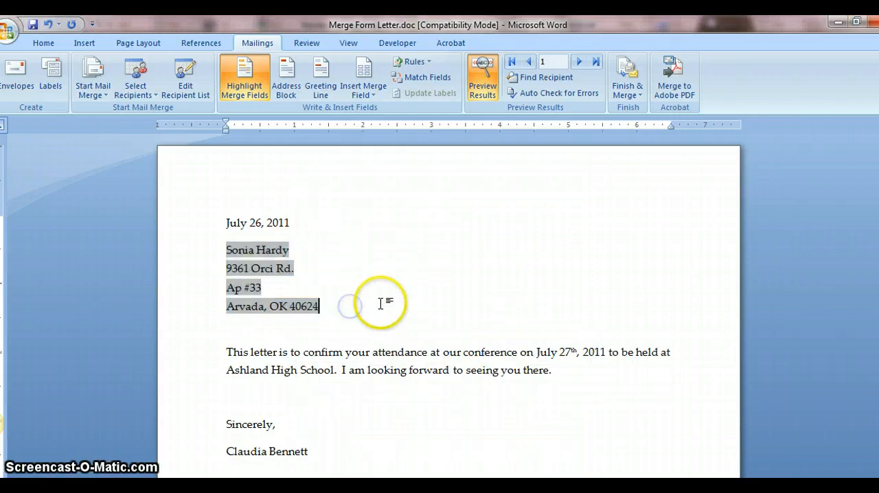
key(Return)
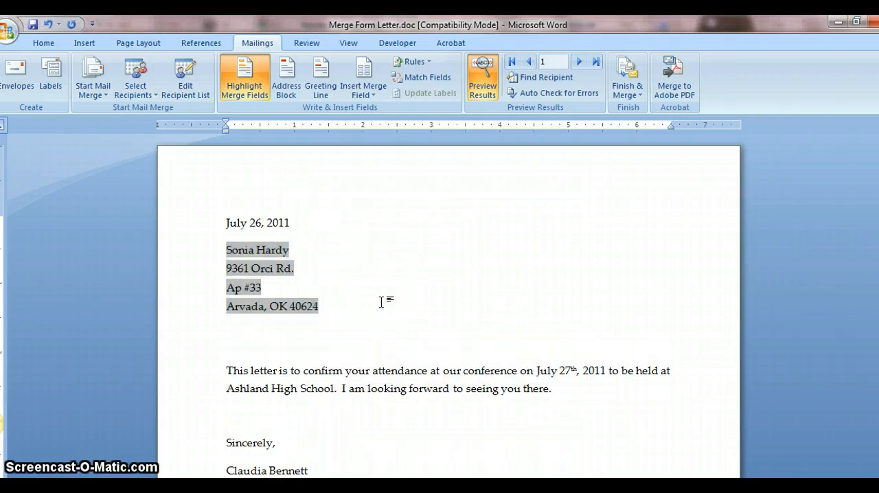
key(Return)
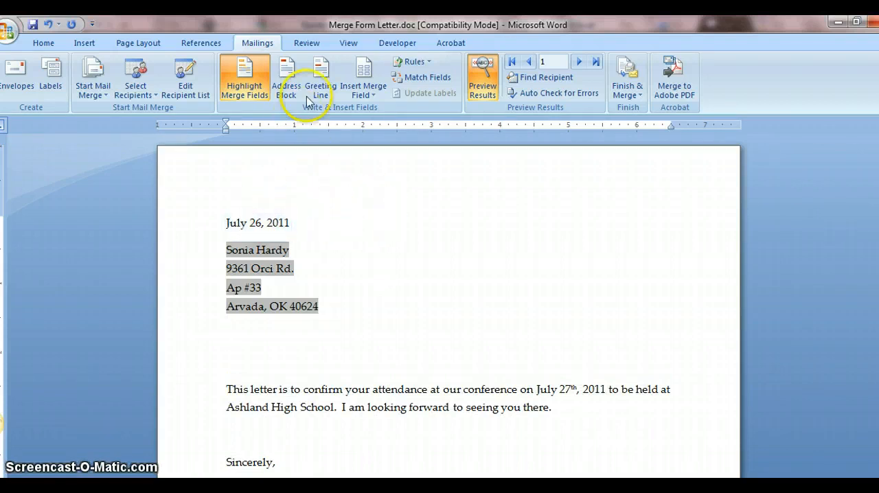
click(320, 77)
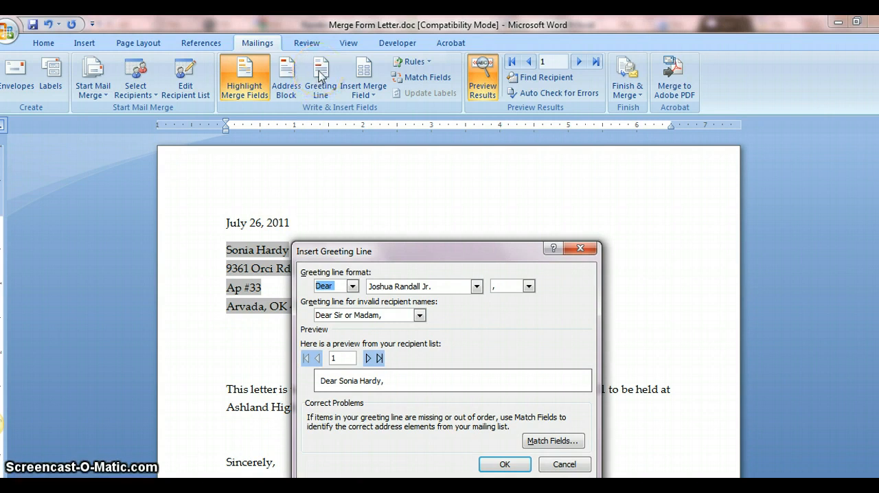
click(323, 284)
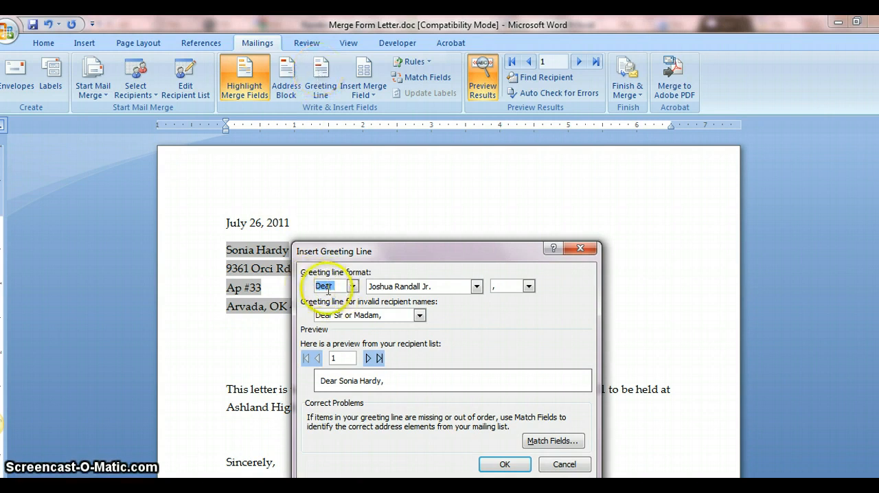
click(477, 287)
drag(477, 325, 479, 362)
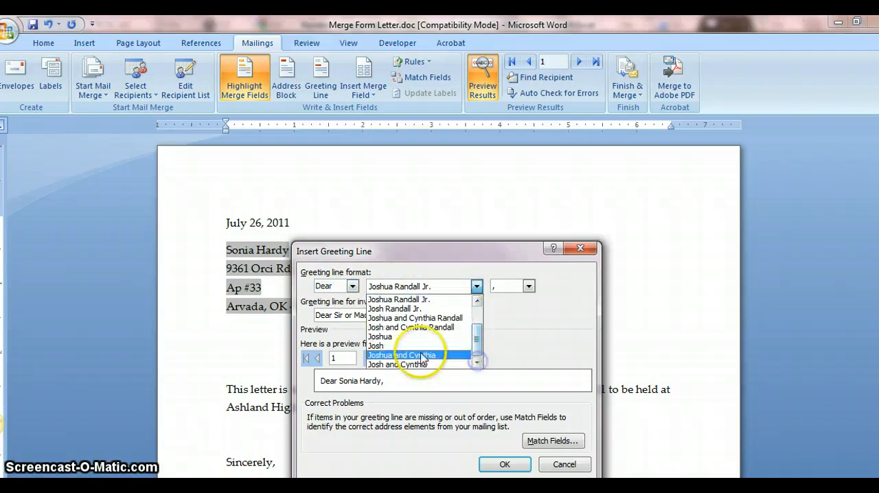
click(410, 337)
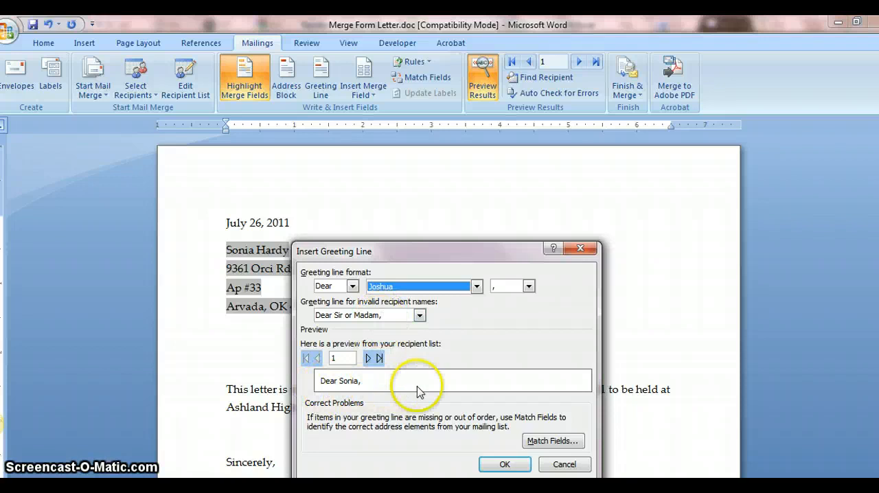
click(505, 465)
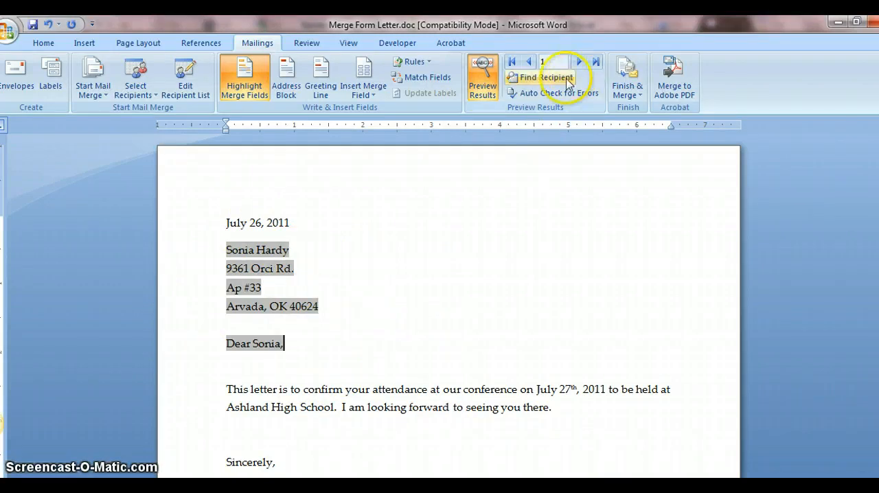
Step: Toggle the merged-data preview and the merge field highlighting off and back on to check the inserted fields
click(485, 72)
click(486, 73)
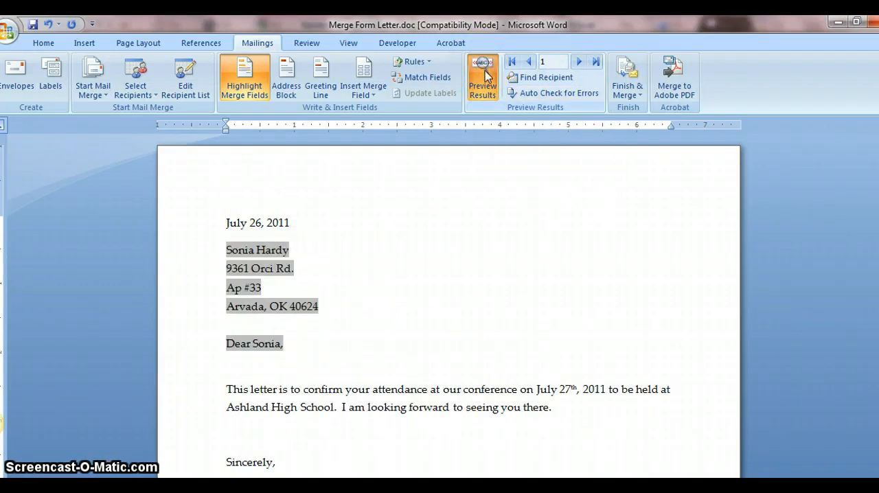
click(239, 78)
click(239, 78)
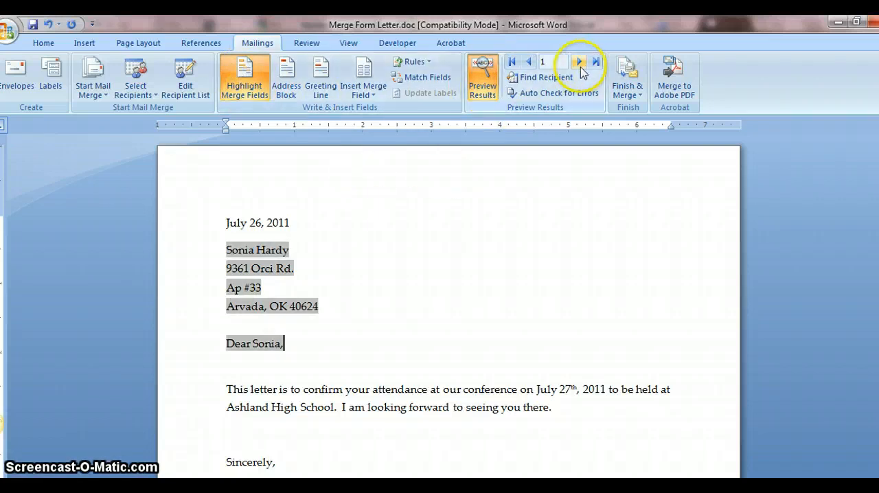
Step: Preview the merged letters for recipients 2 through 5, checking each address block and greeting line
click(580, 63)
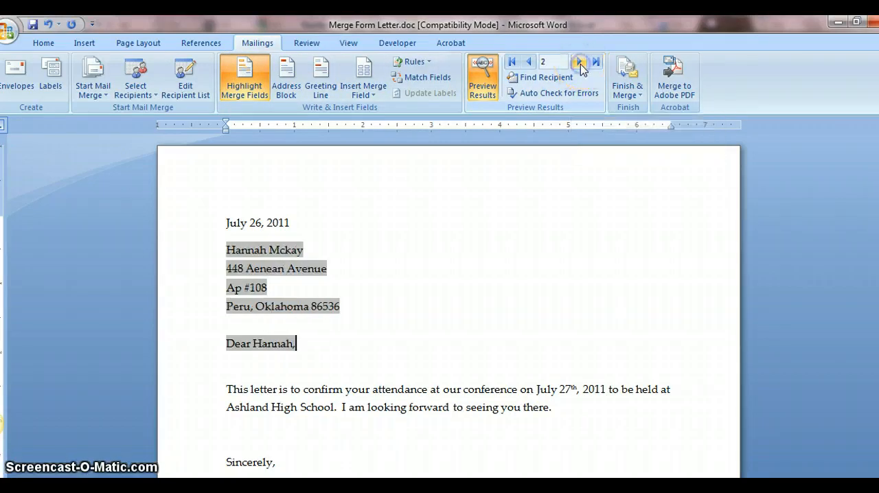
click(580, 64)
click(581, 63)
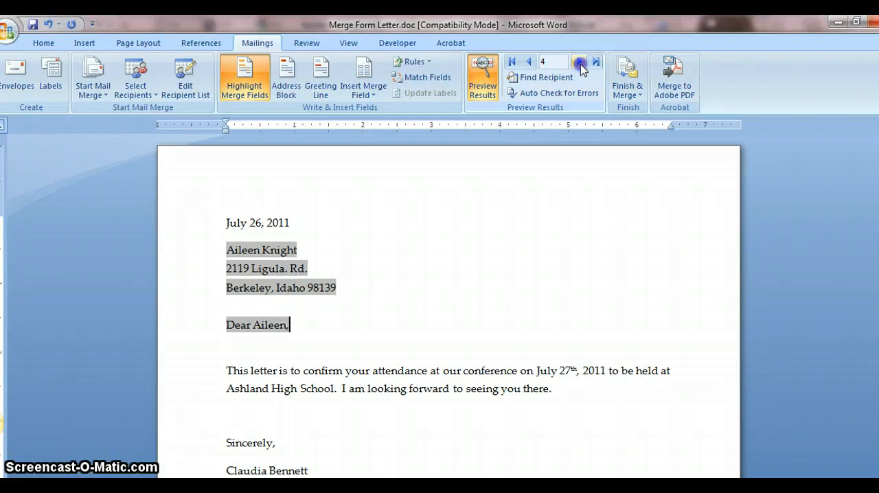
click(581, 63)
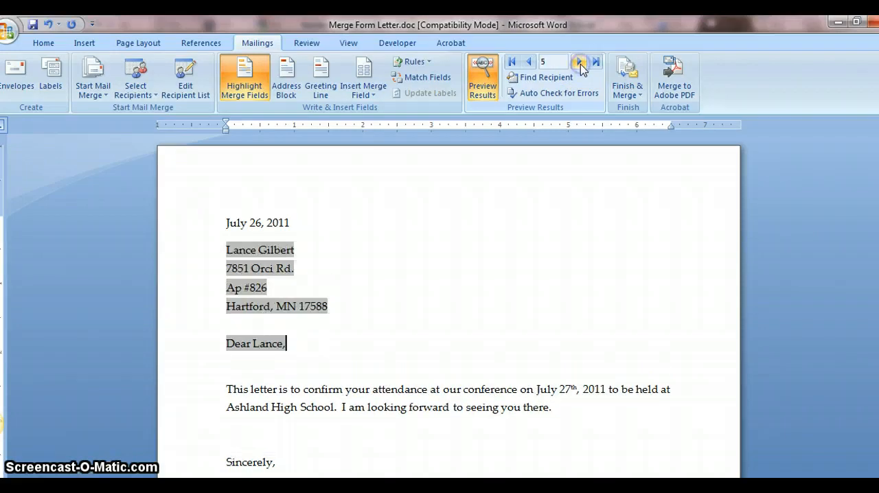
Step: Open the options for finishing the mail merge
click(625, 95)
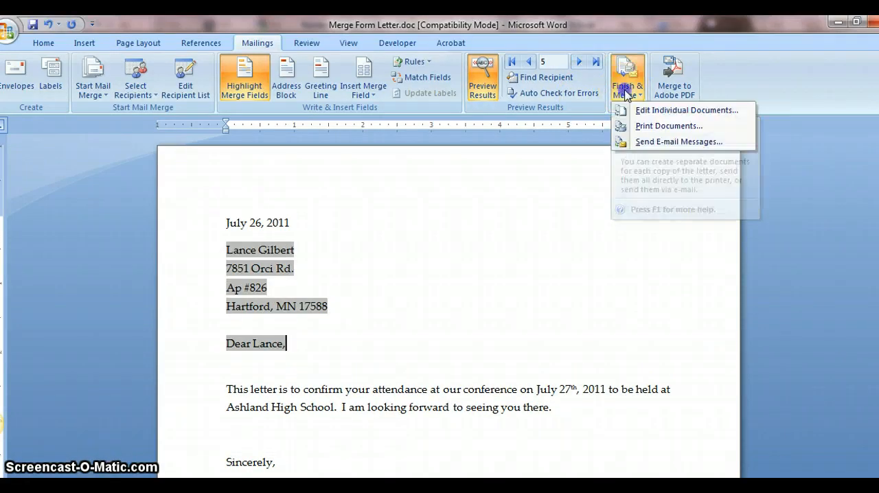